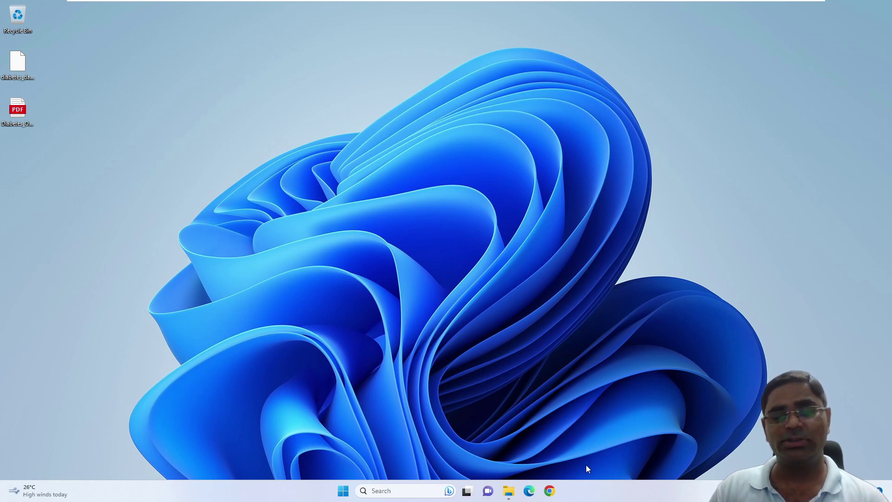
# Step: Search Google for 'orange data mining tool' from Chrome's address bar
pyautogui.click(553, 490)
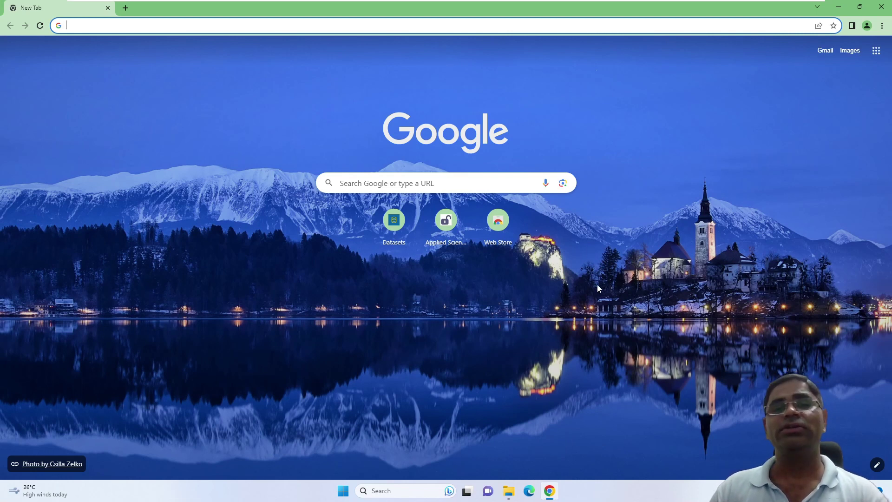
pyautogui.write('or')
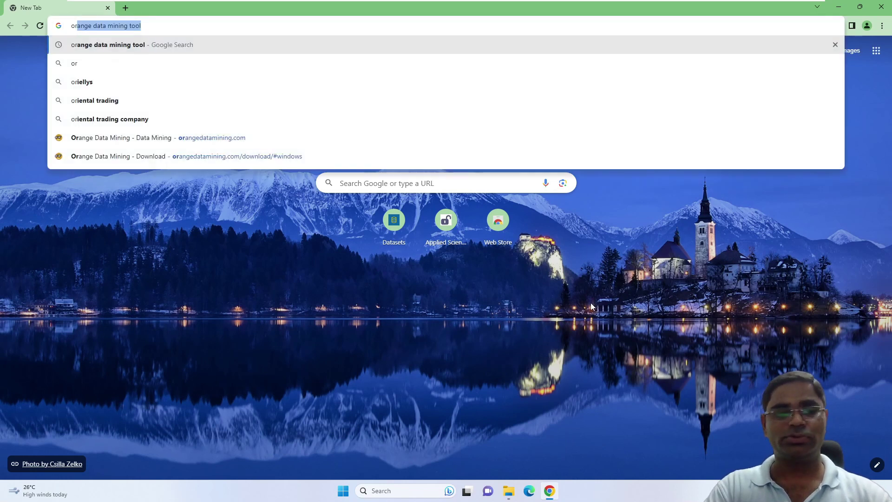
pyautogui.write('an')
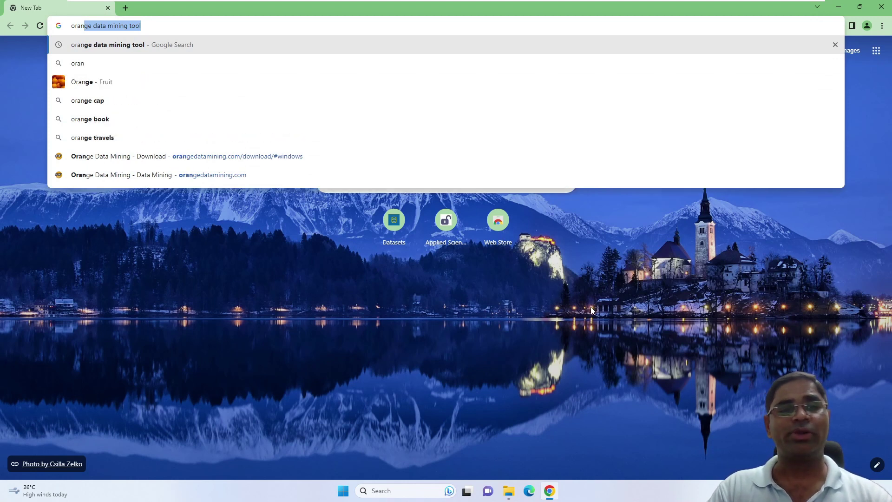
pyautogui.press('Return')
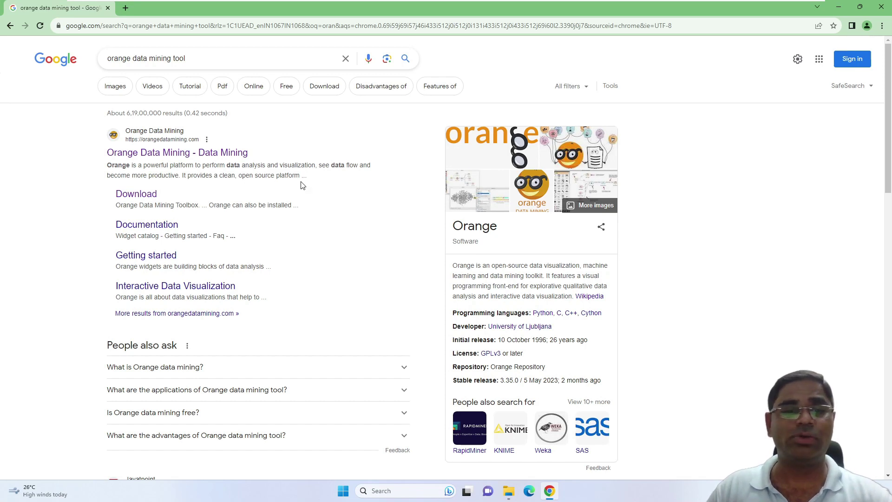
# Step: Go from the orangedatamining.com homepage to its download page and fetch the Orange 3.35.0 Windows installer
pyautogui.click(234, 157)
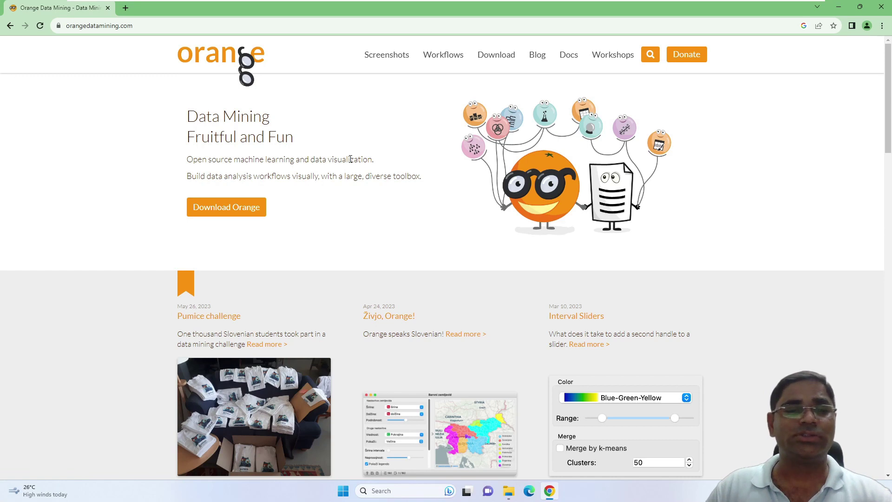
pyautogui.moveTo(188, 160); pyautogui.dragTo(377, 154)
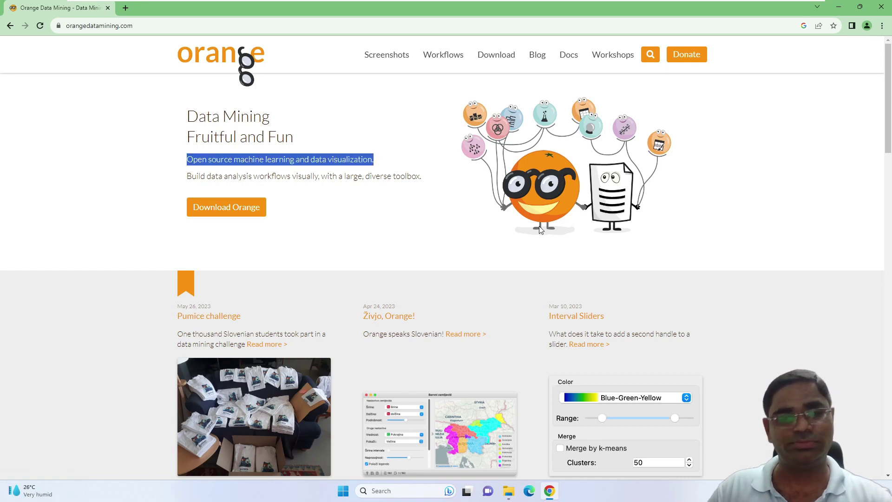
pyautogui.click(355, 232)
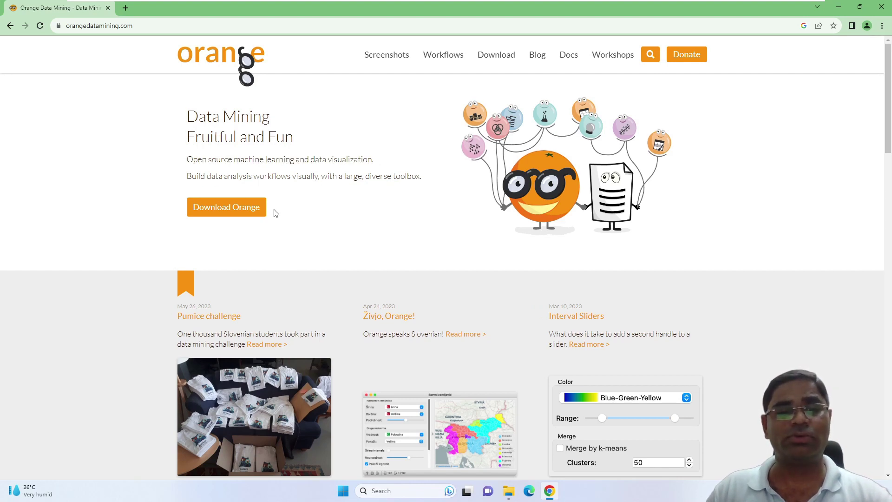
pyautogui.click(251, 211)
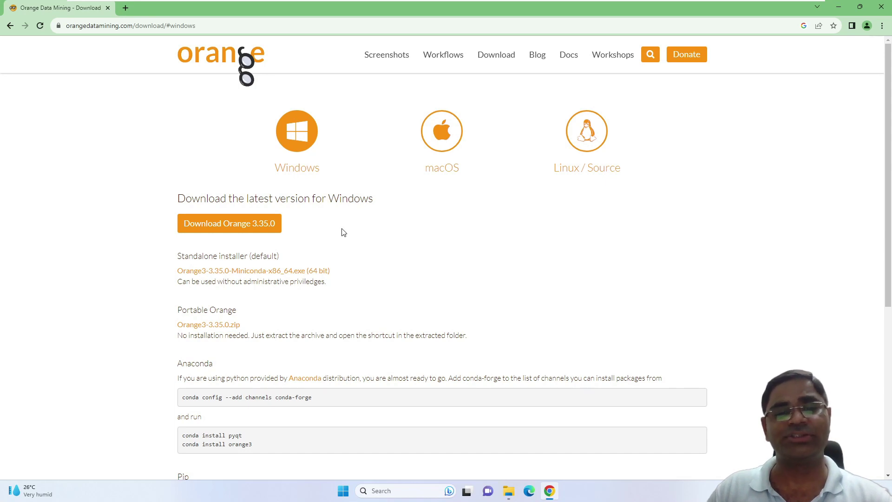
pyautogui.click(268, 228)
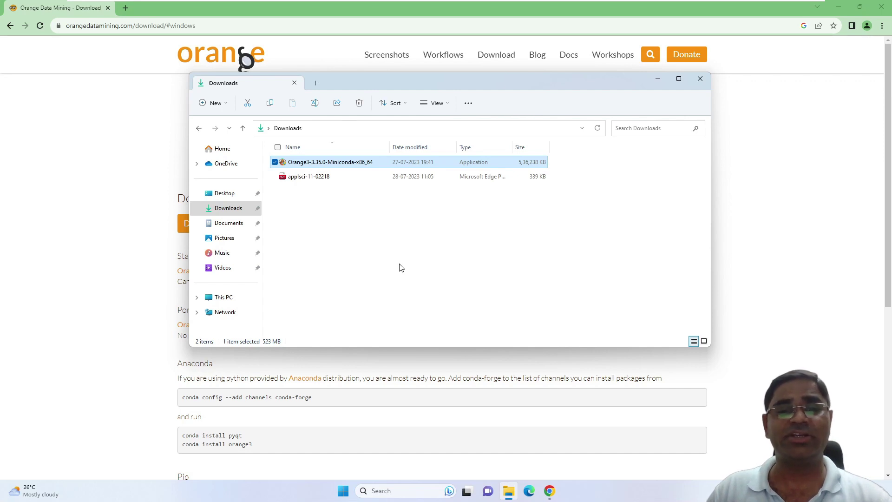
# Step: Run Orange3-3.35.0-Miniconda-x86_64 from Downloads and allow it through the permission prompt
pyautogui.doubleClick(371, 166)
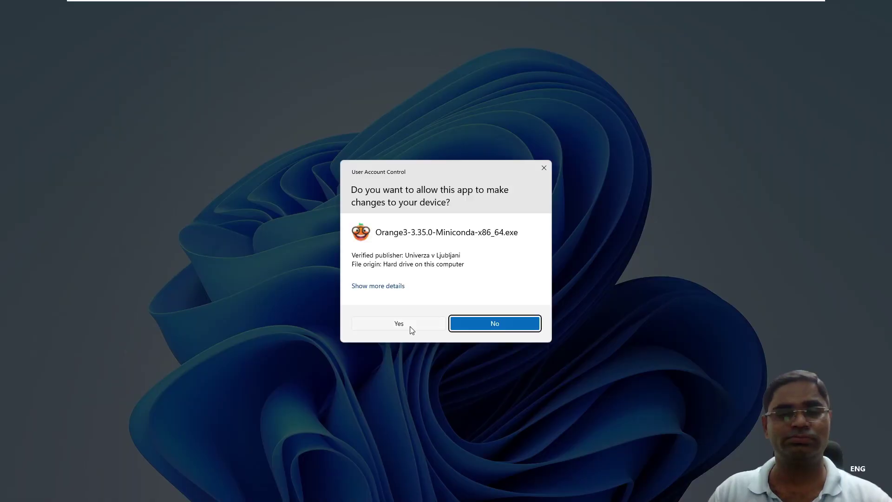
pyautogui.click(411, 328)
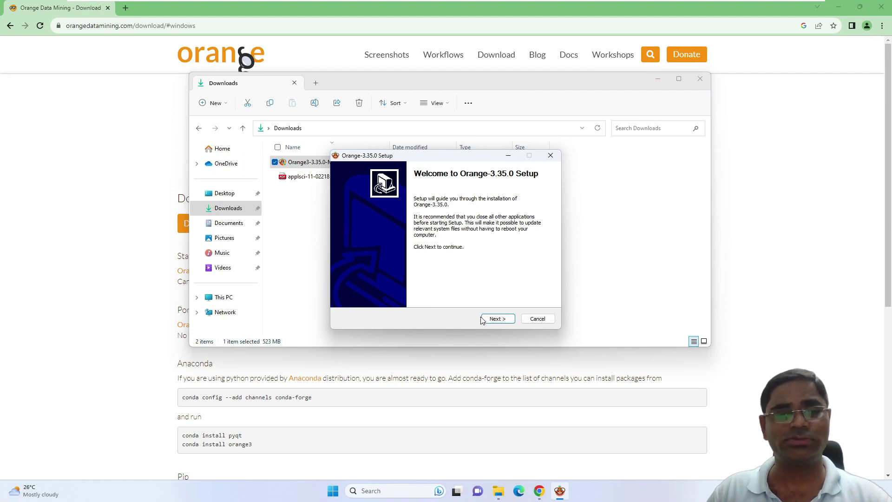
# Step: Accept the licence, keep just-for-me, default components, location and start menu folder, and install
pyautogui.click(497, 320)
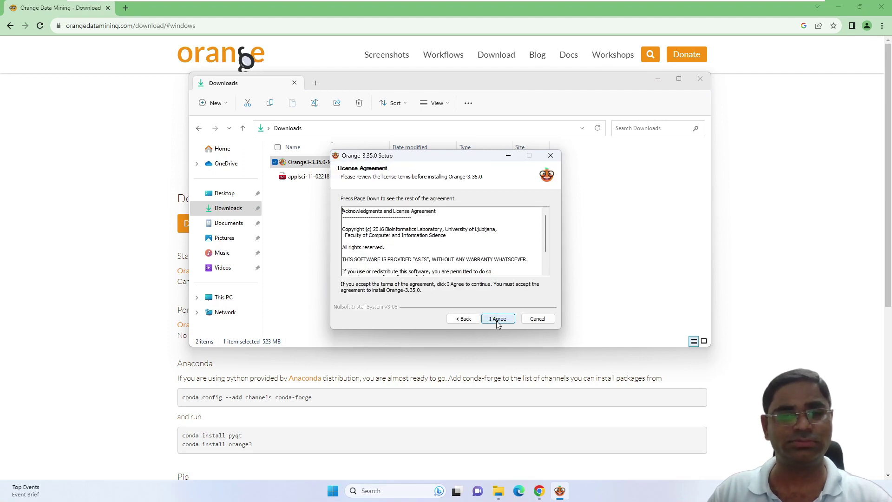
pyautogui.click(498, 321)
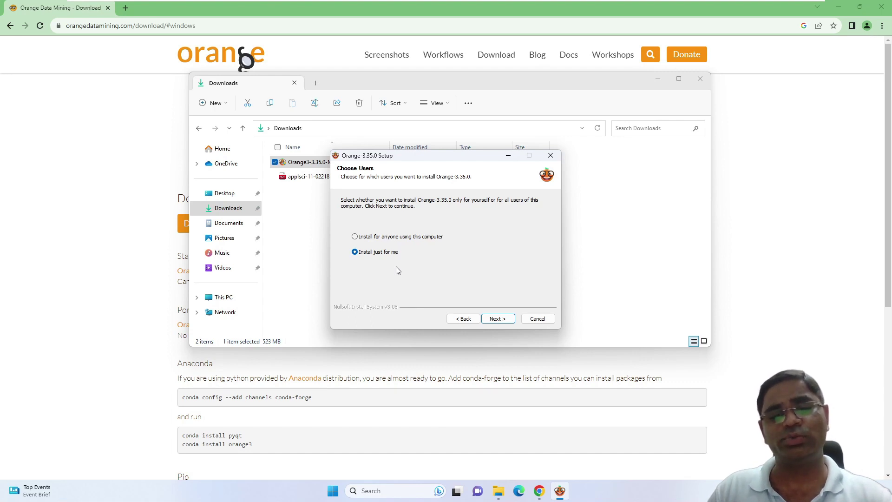
pyautogui.click(496, 318)
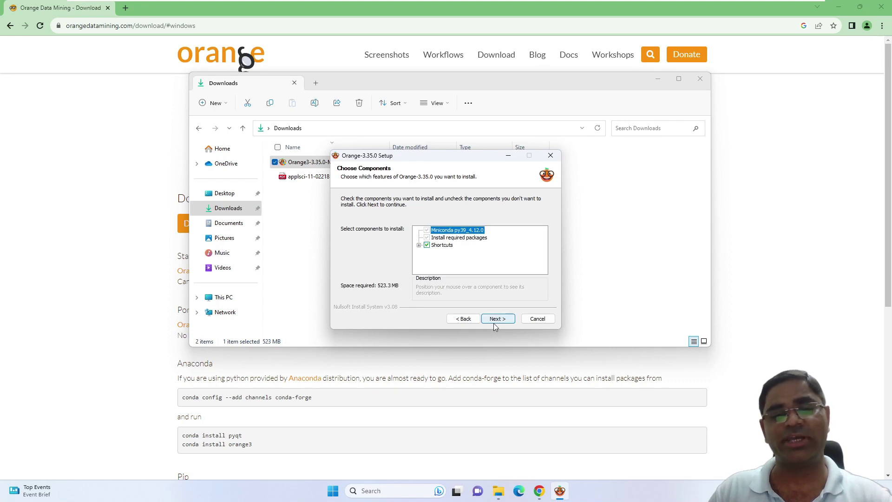
pyautogui.click(494, 322)
pyautogui.click(494, 322)
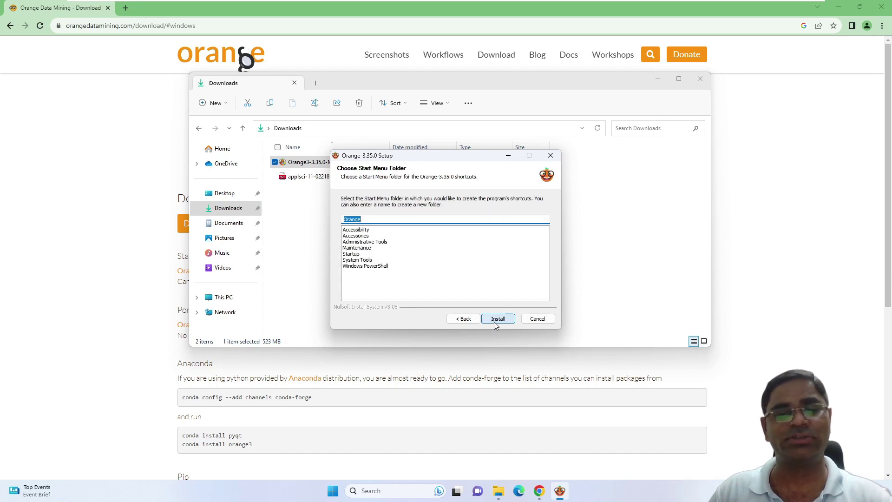
pyautogui.click(494, 320)
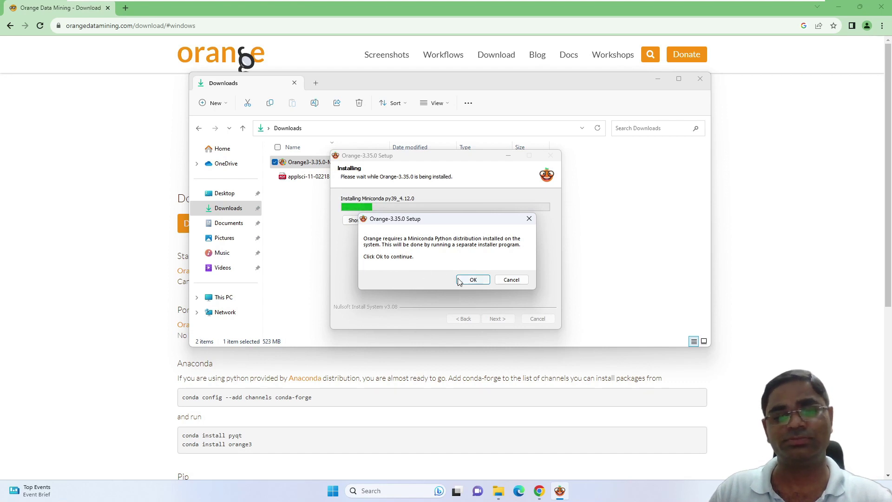
# Step: Install Miniconda3 for Just Me, accepting its licence, default folder and default advanced options
pyautogui.click(475, 282)
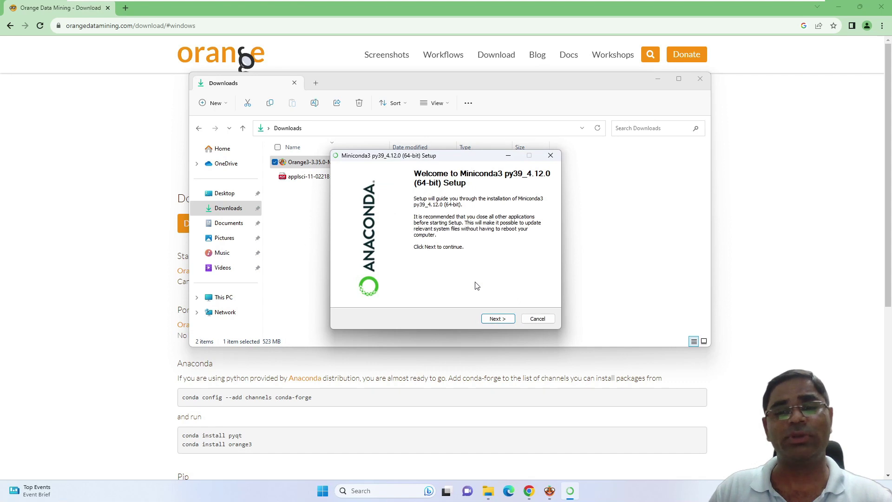
pyautogui.click(501, 321)
pyautogui.click(501, 320)
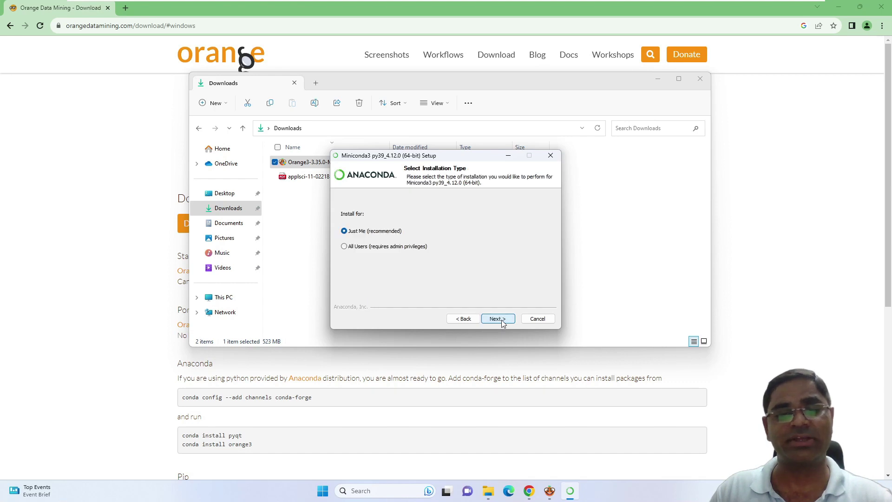
pyautogui.click(501, 320)
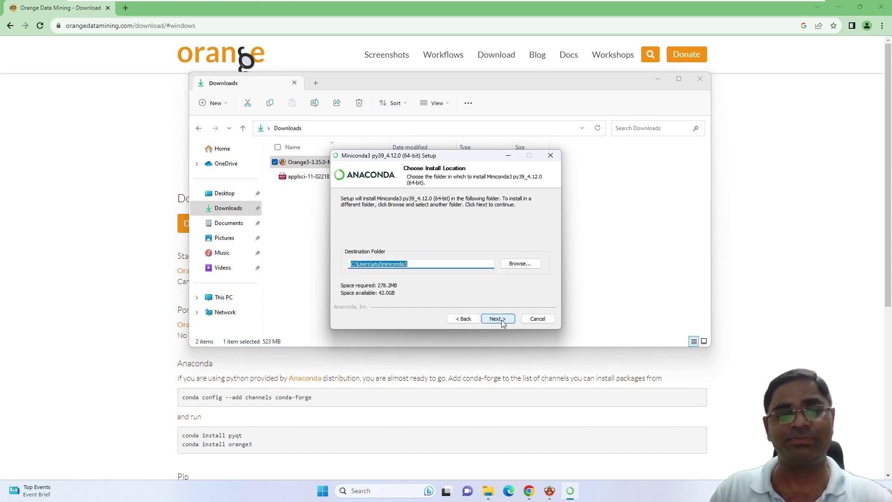
pyautogui.click(501, 320)
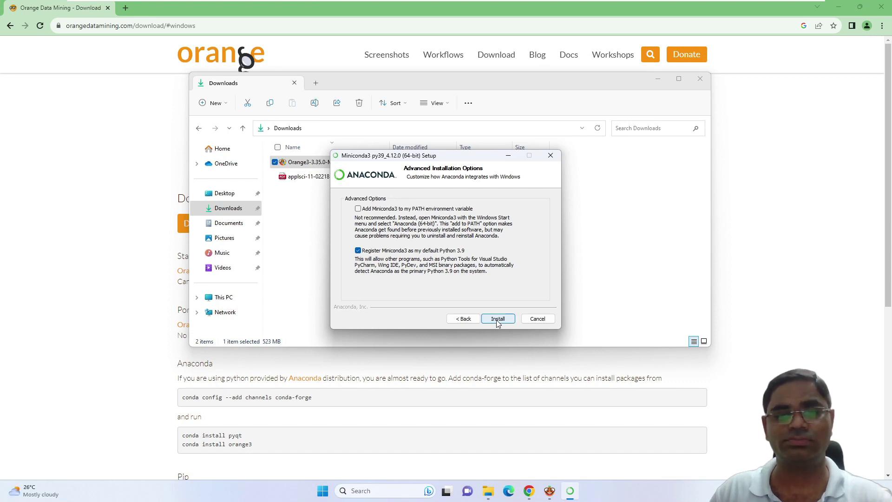
pyautogui.click(498, 322)
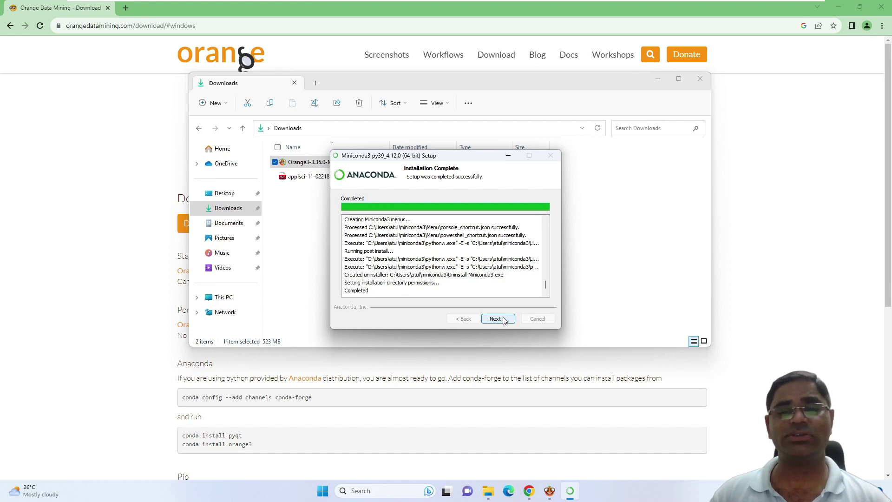
# Step: Close Miniconda setup with the Getting Started with Anaconda option unticked
pyautogui.click(504, 320)
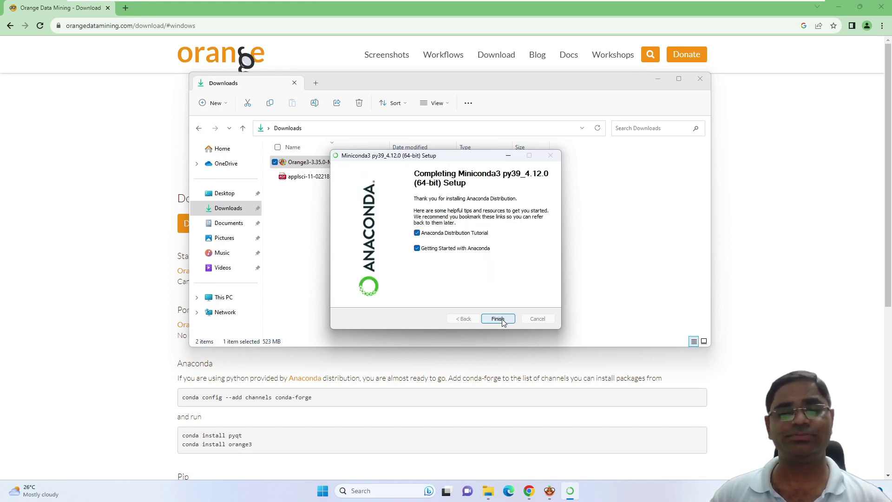
pyautogui.click(465, 250)
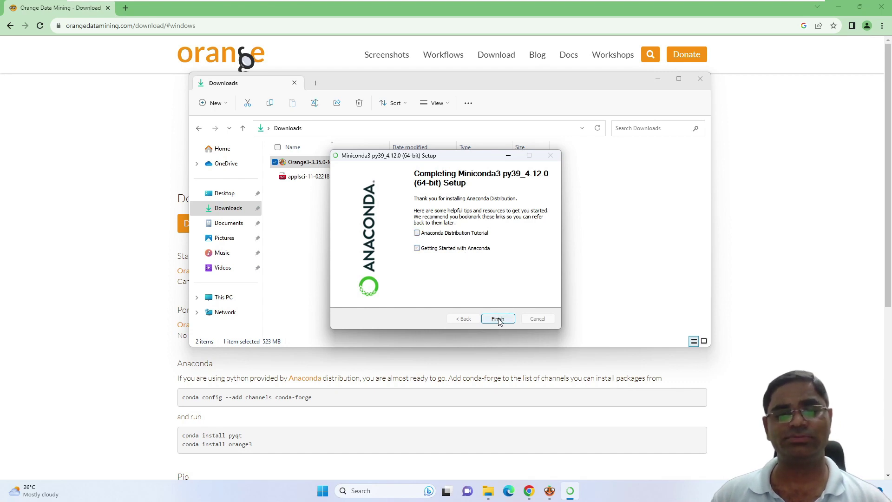
pyautogui.click(498, 320)
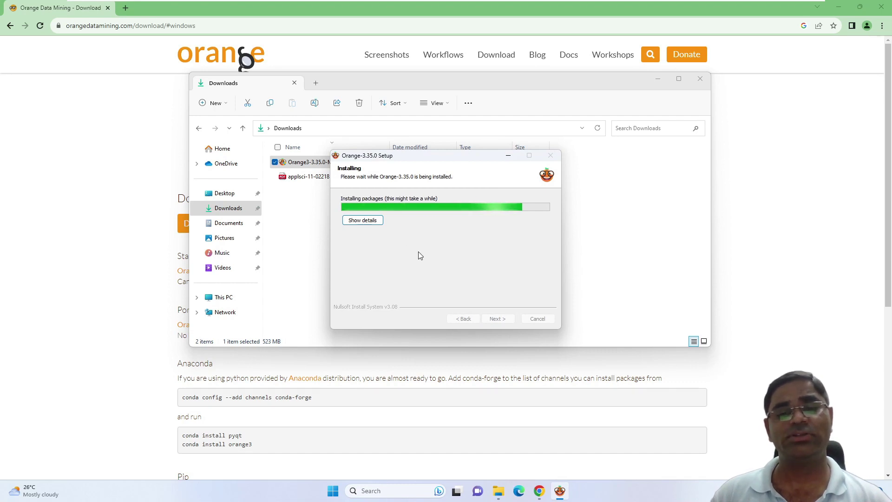
# Step: View the package installation details, then finish Orange setup with Start Orange checked
pyautogui.click(362, 221)
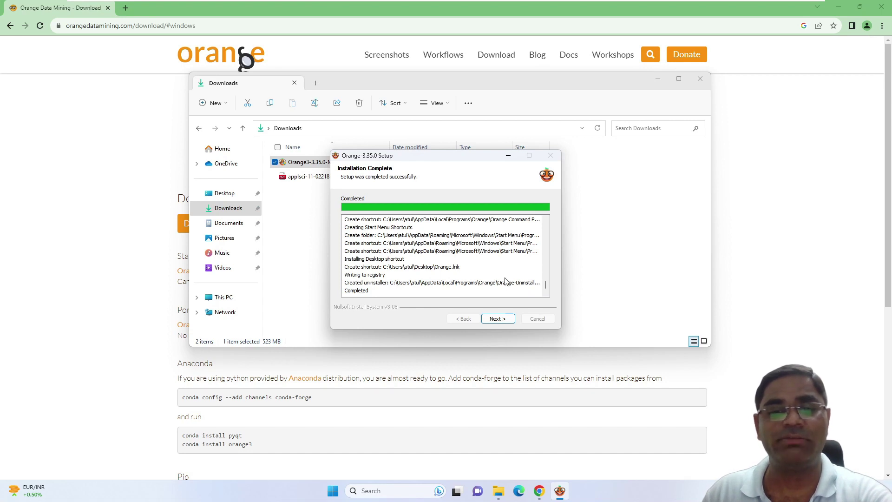
pyautogui.click(498, 319)
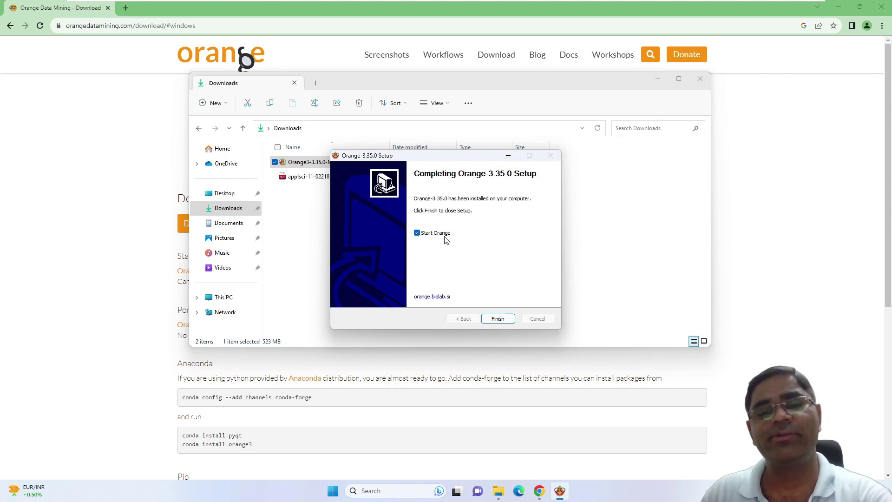
pyautogui.click(496, 319)
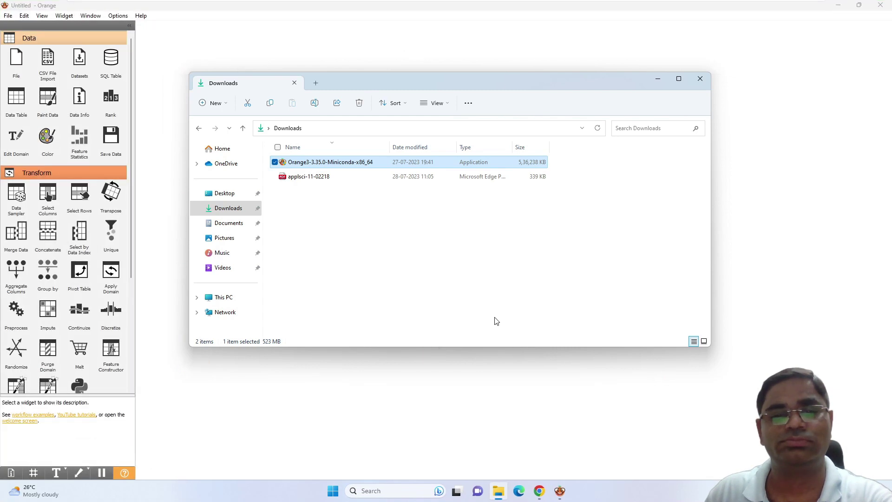
# Step: Close the Downloads window and collapse the Transform, Data and Evaluate widget categories
pyautogui.click(699, 80)
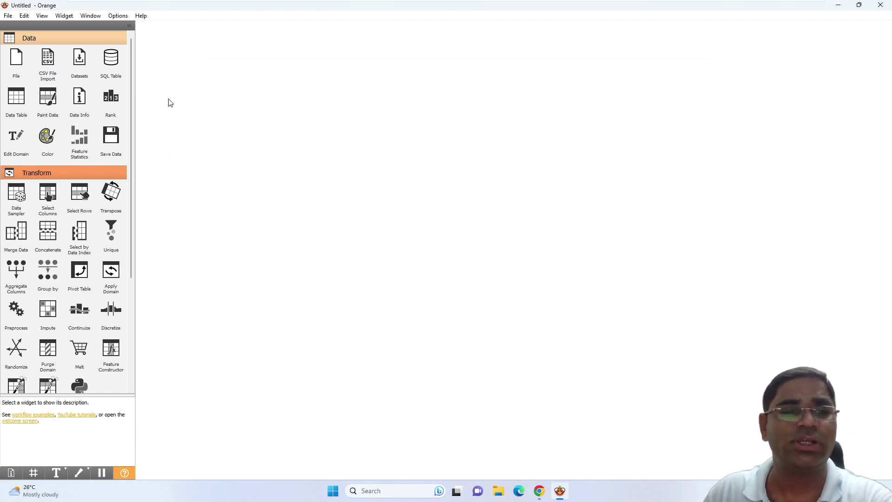
pyautogui.click(86, 173)
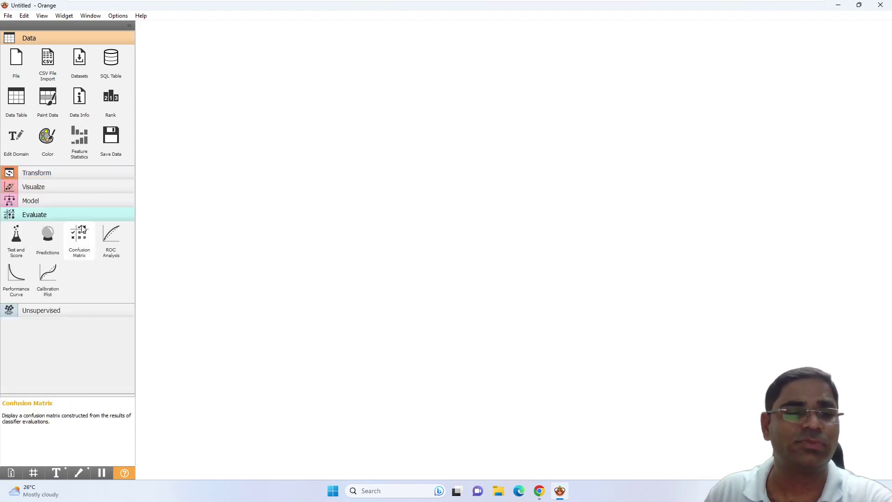
pyautogui.click(87, 39)
pyautogui.click(103, 93)
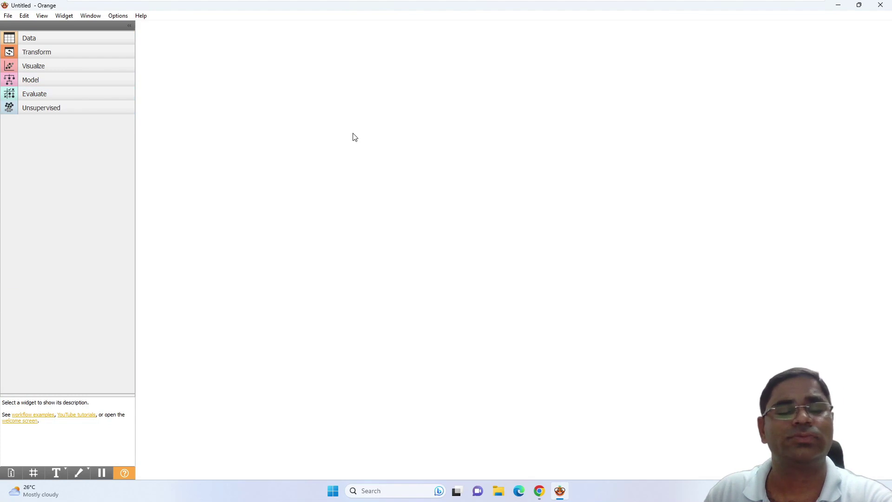